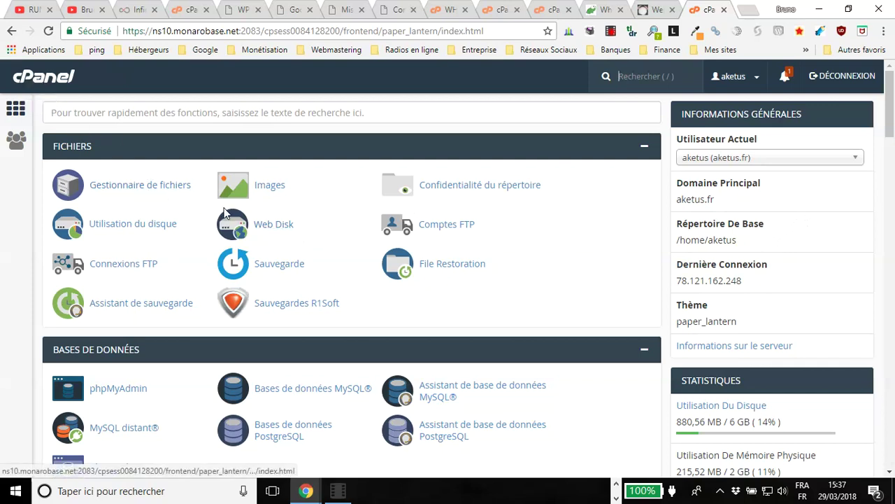
Open Installatron's application browser from the hosting dashboard and show the WordPress application page
key("slash")
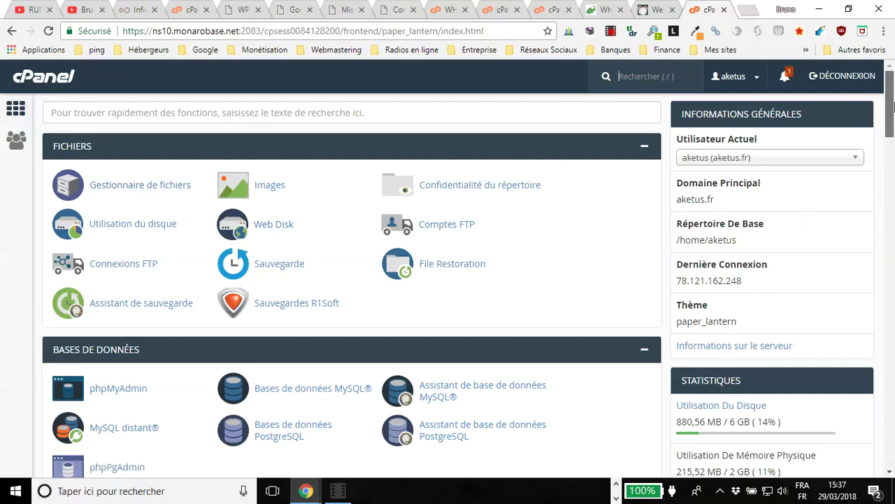
left_click_drag(892, 105, 892, 292)
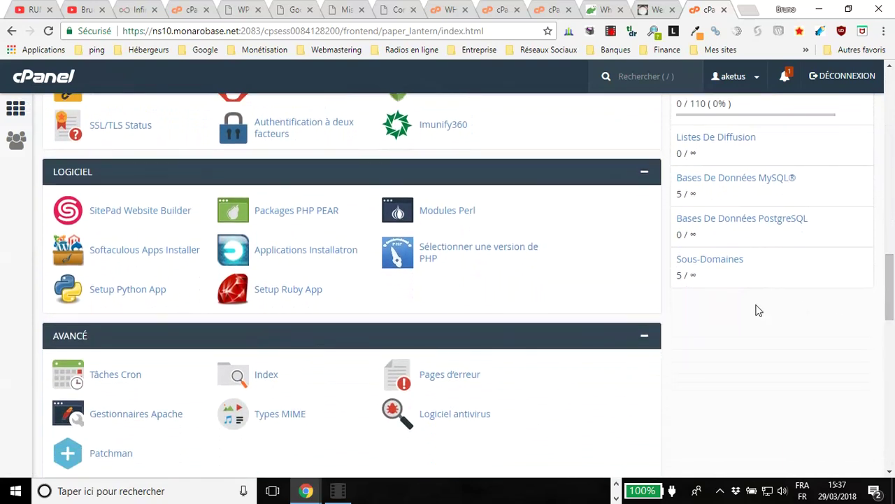
left_click(293, 253)
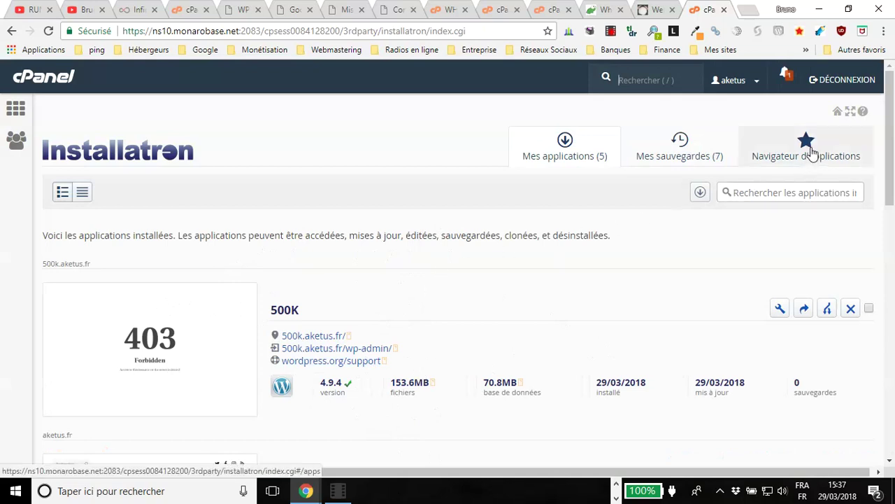
left_click(811, 152)
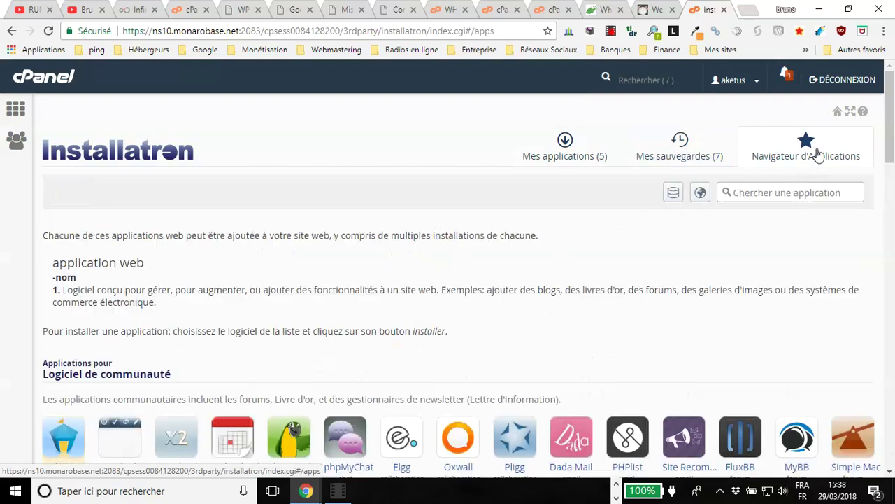
scroll(406, 259, "down", 6)
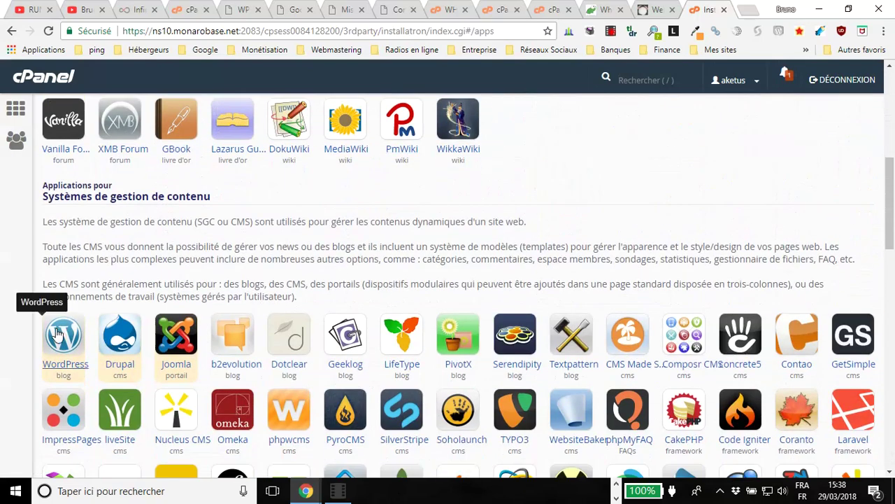
left_click(58, 340)
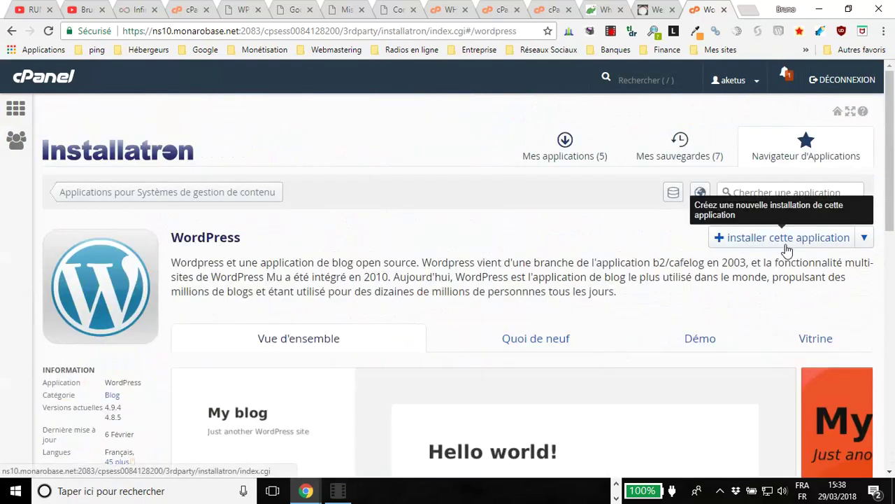
Start importing an existing WordPress installation from a different hosting account
left_click(865, 238)
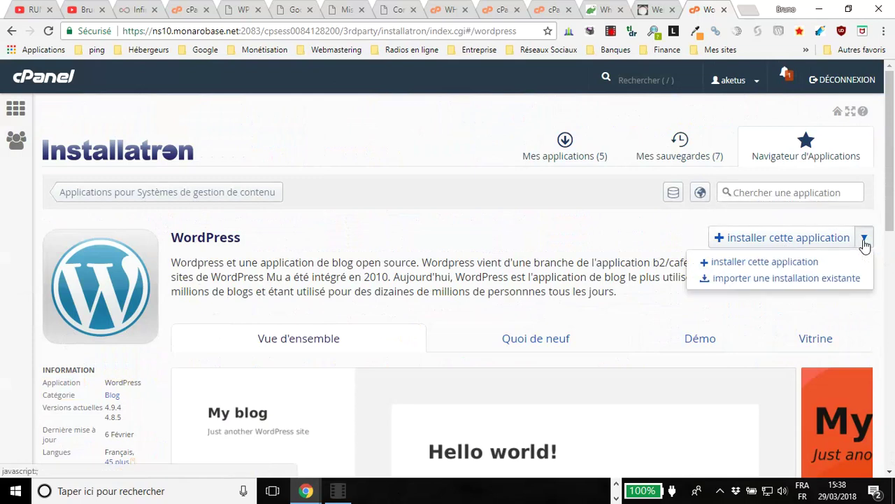
left_click(798, 282)
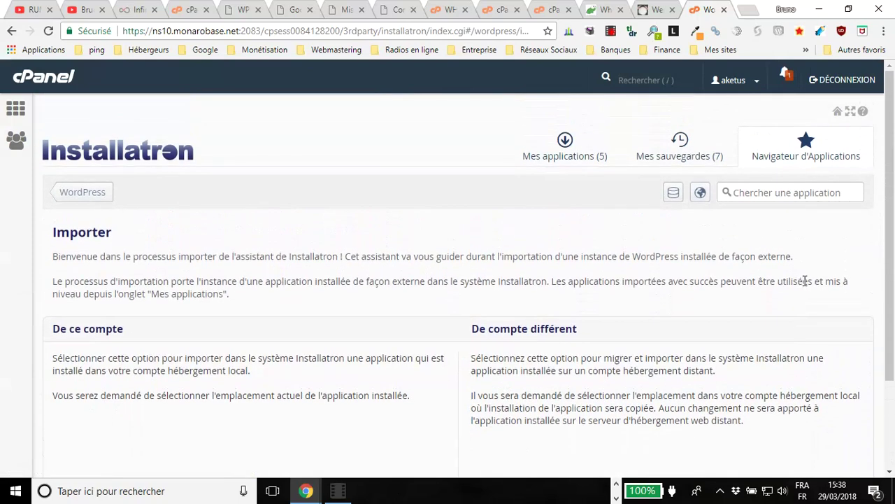
scroll(804, 281, "down", 1)
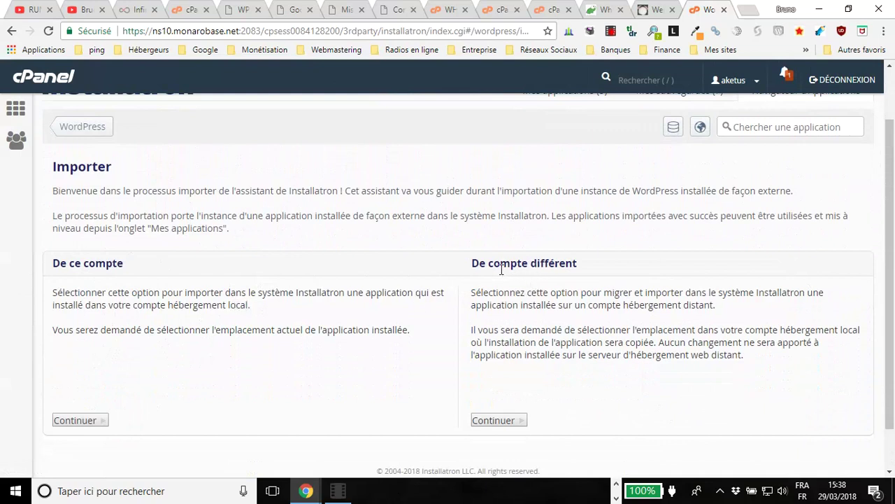
left_click(498, 420)
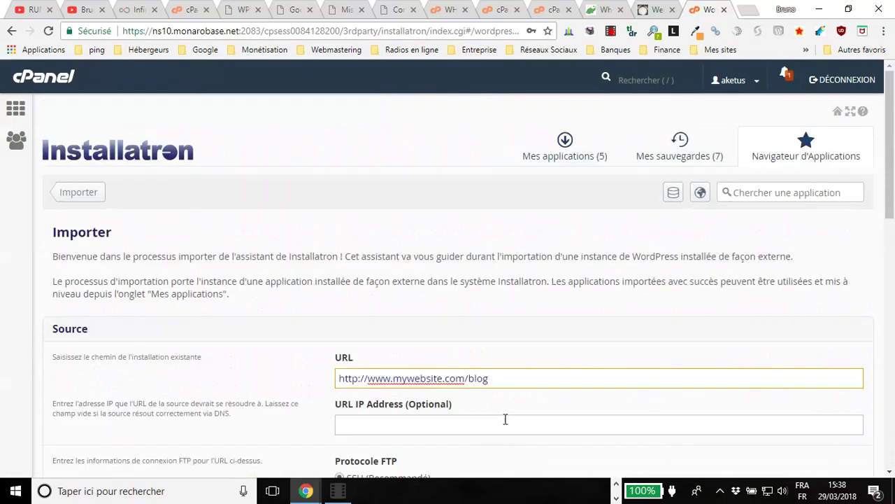
scroll(511, 330, "down", 3)
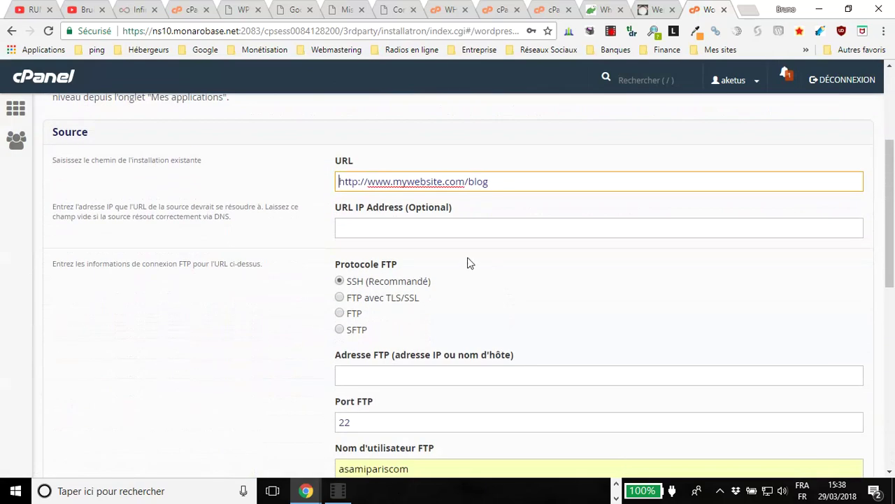
left_click_drag(524, 187, 312, 180)
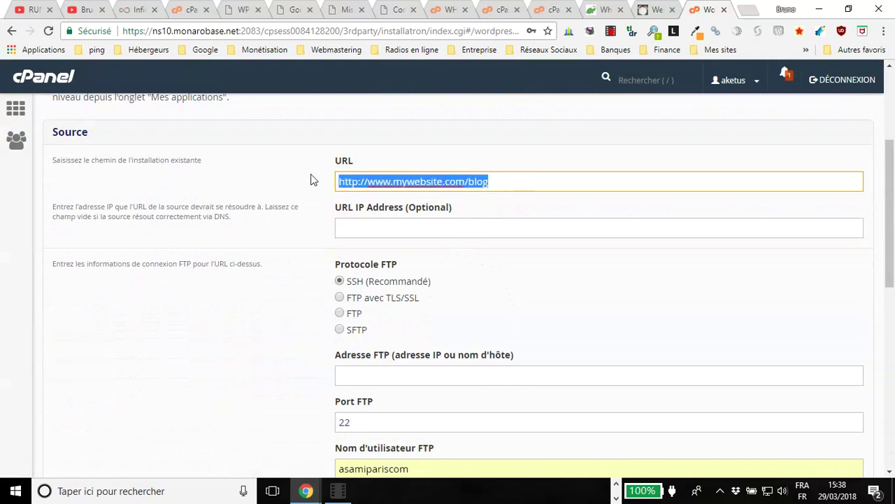
key("BackSpace")
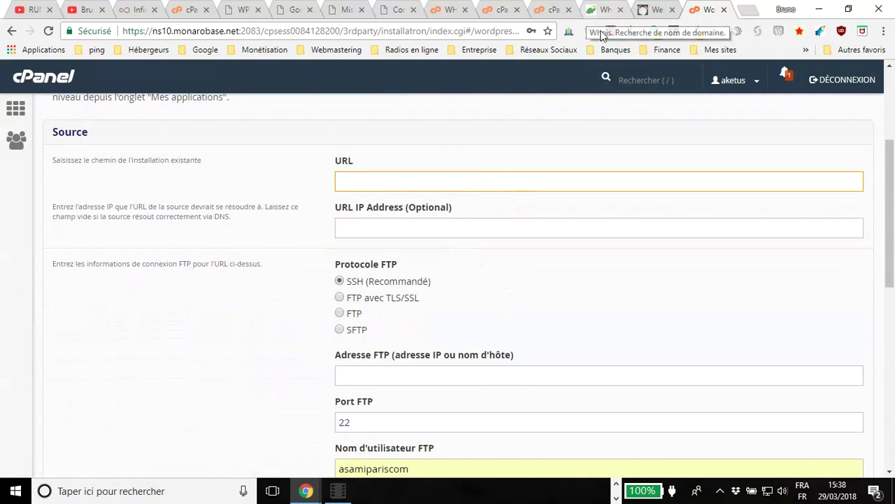
left_click(652, 10)
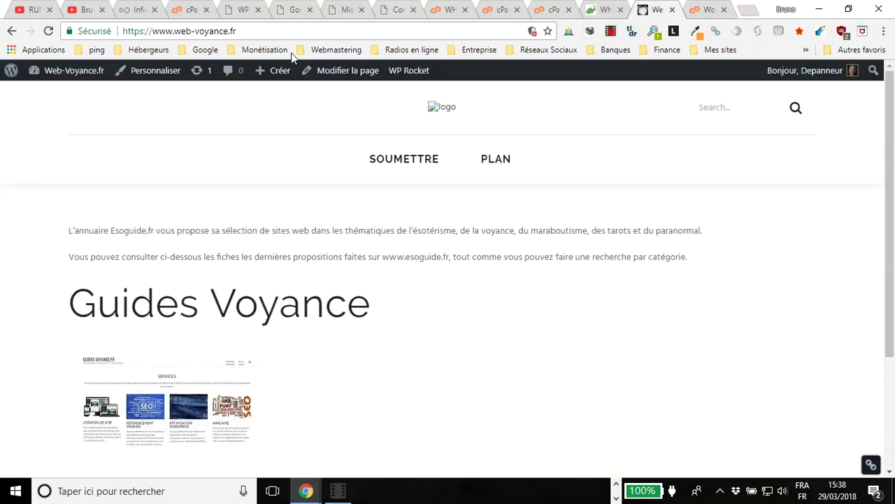
left_click_drag(254, 35, 117, 32)
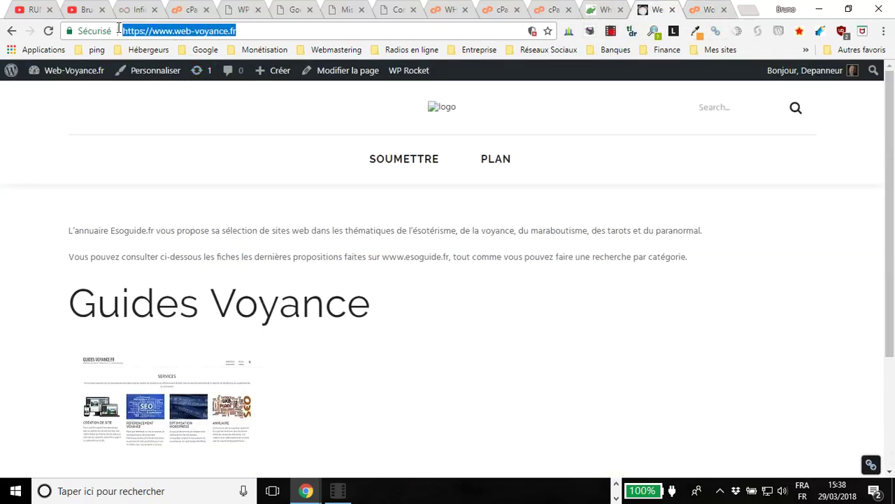
right_click(161, 33)
left_click(195, 75)
left_click(694, 8)
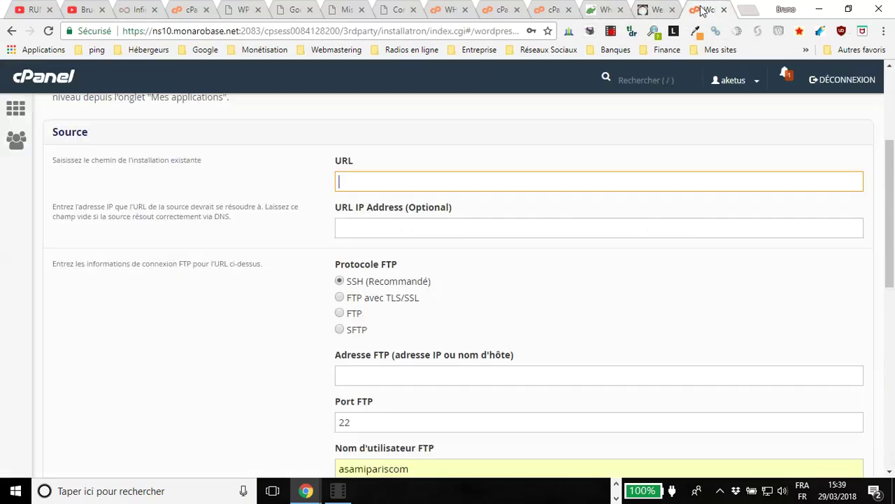
right_click(383, 184)
left_click(415, 261)
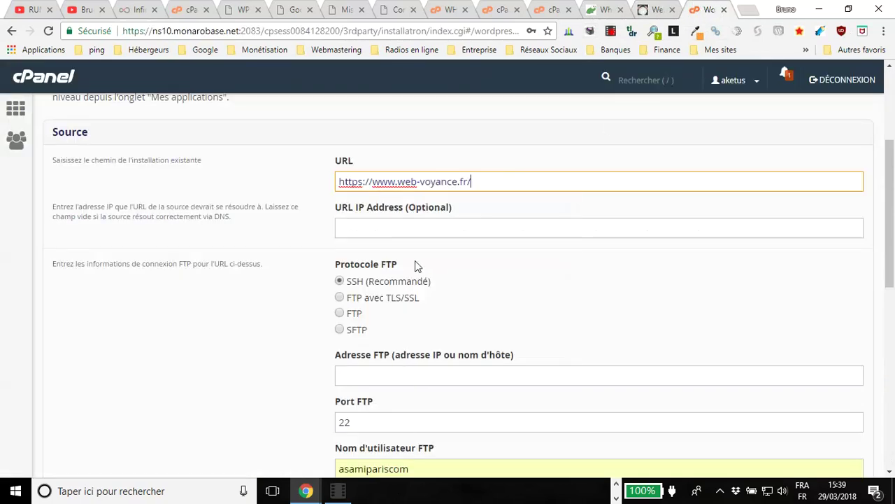
Copy the IP address 217.182.16.78 from the open WHOIS page into the source's optional URL IP address
key("Tab")
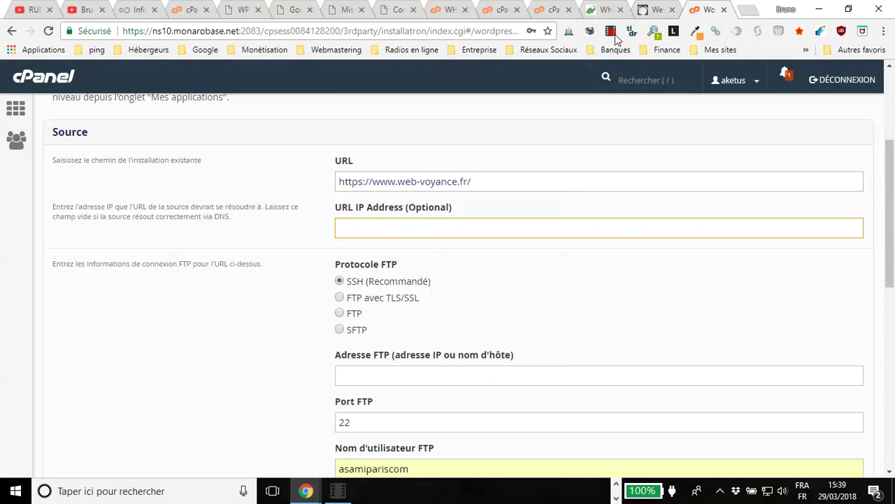
left_click(608, 8)
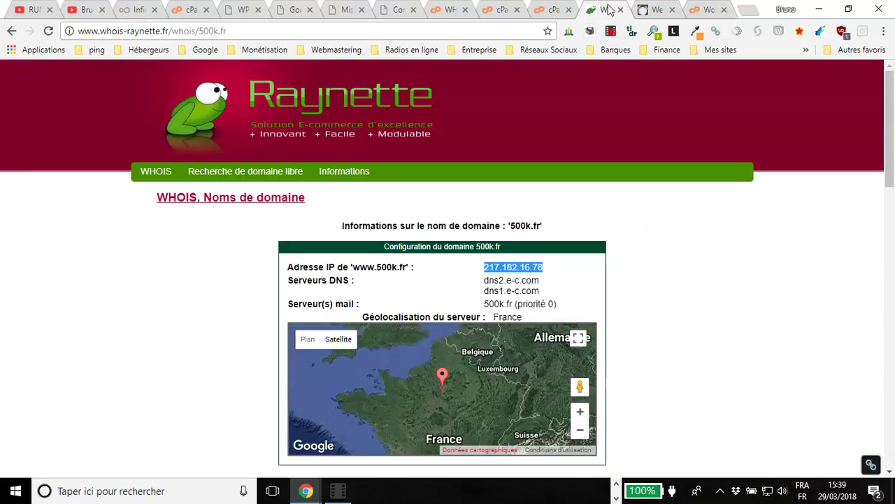
right_click(526, 270)
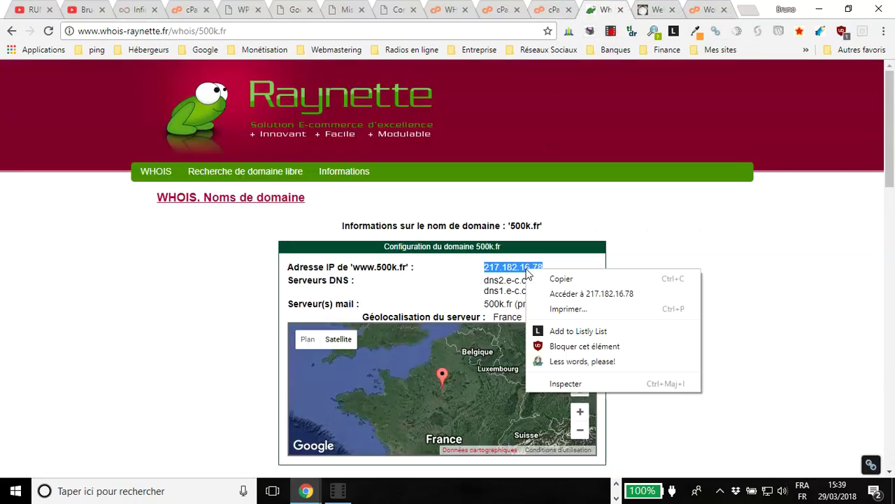
left_click(561, 278)
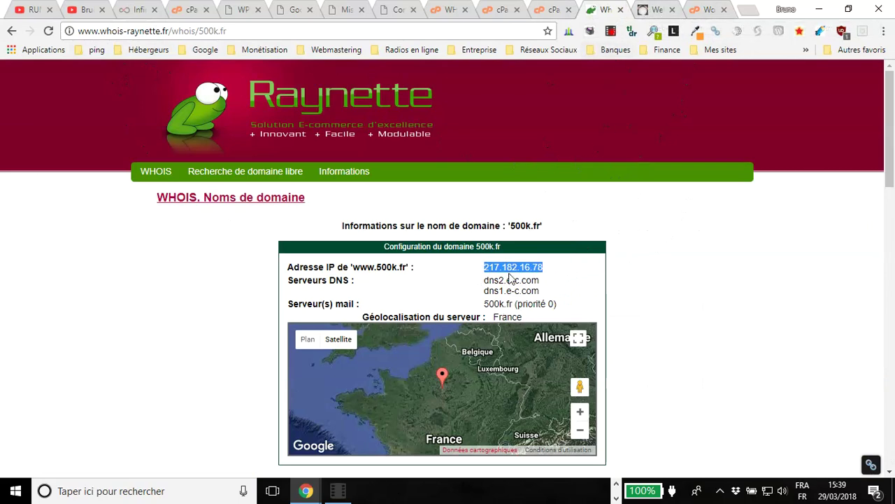
left_click(645, 10)
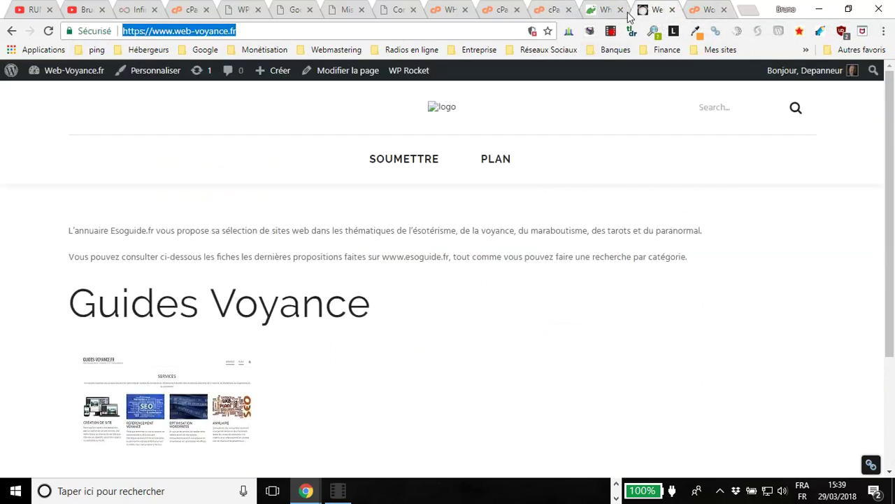
left_click(604, 9)
left_click(701, 10)
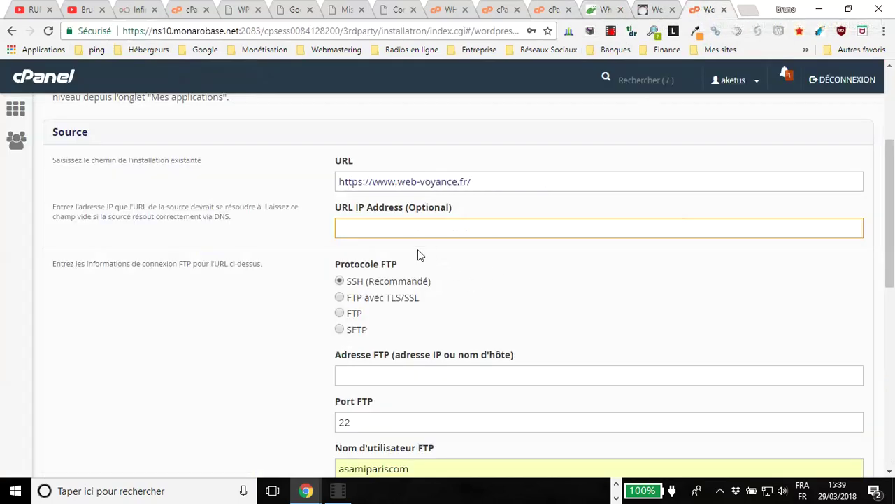
right_click(396, 231)
left_click(437, 307)
Set the source's FTP protocol to FTP with TLS/SSL
scroll(244, 292, "down", 1)
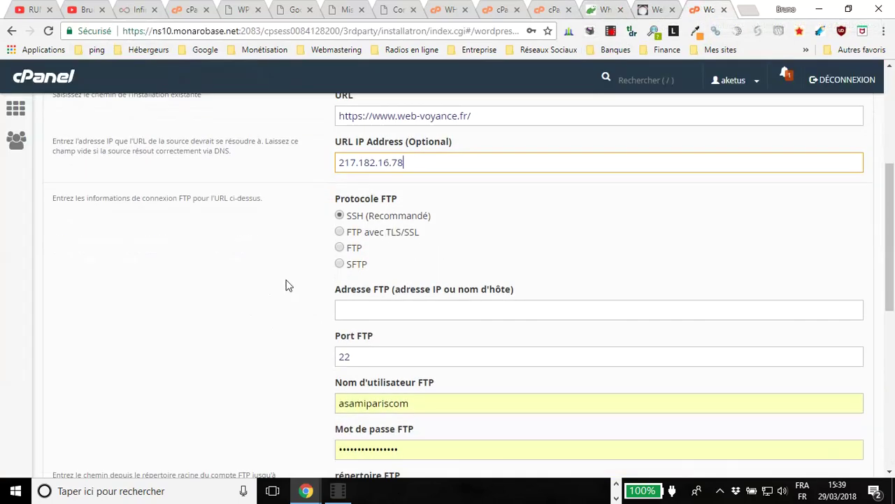
scroll(288, 285, "up", 2)
scroll(283, 283, "down", 1)
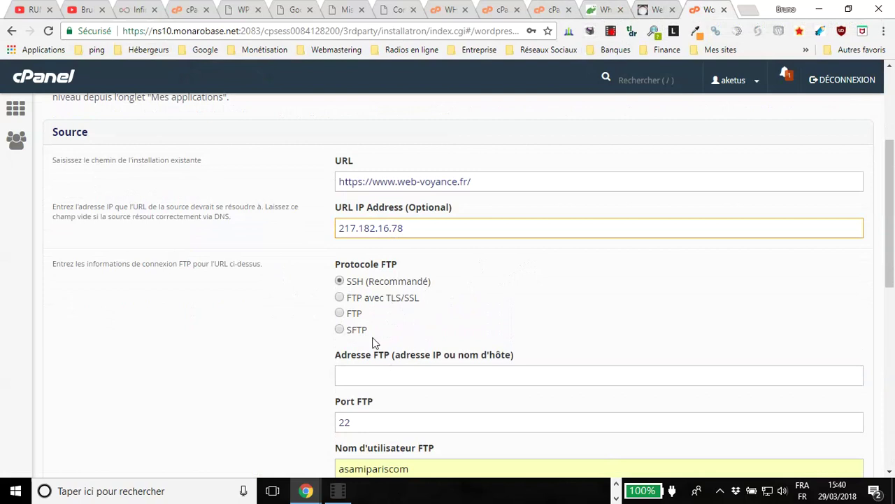
left_click(339, 299)
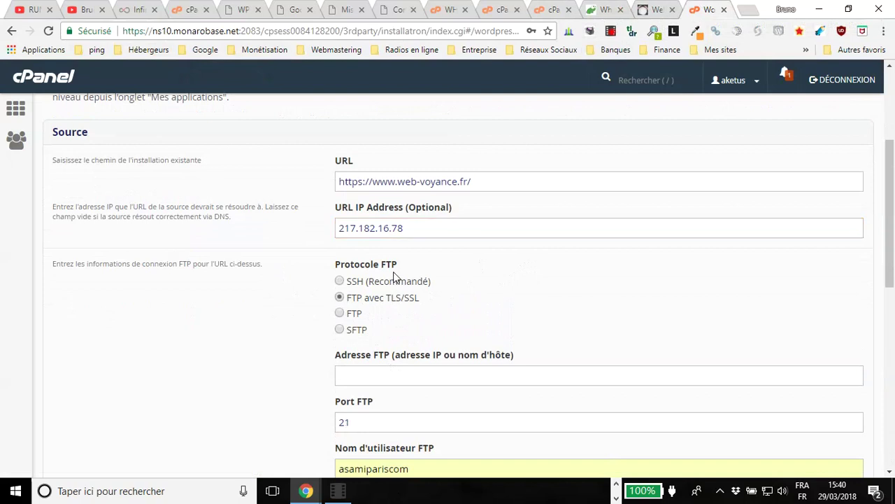
scroll(396, 279, "down", 1)
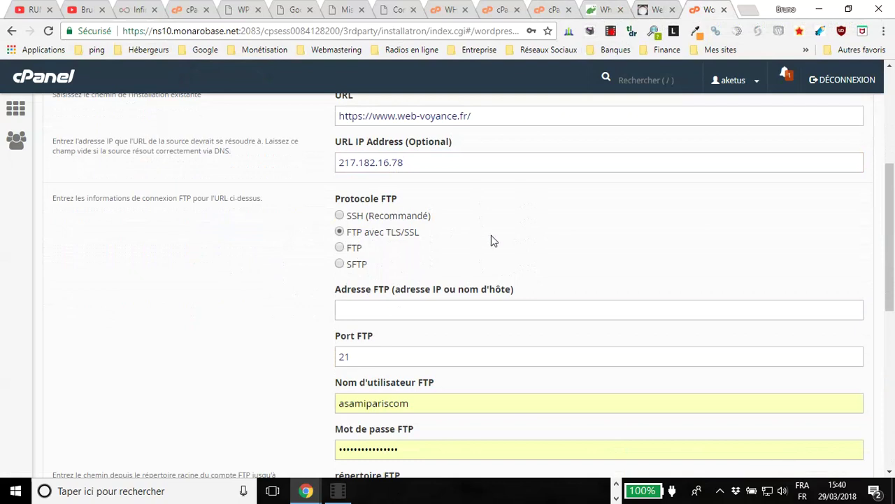
scroll(447, 252, "down", 1)
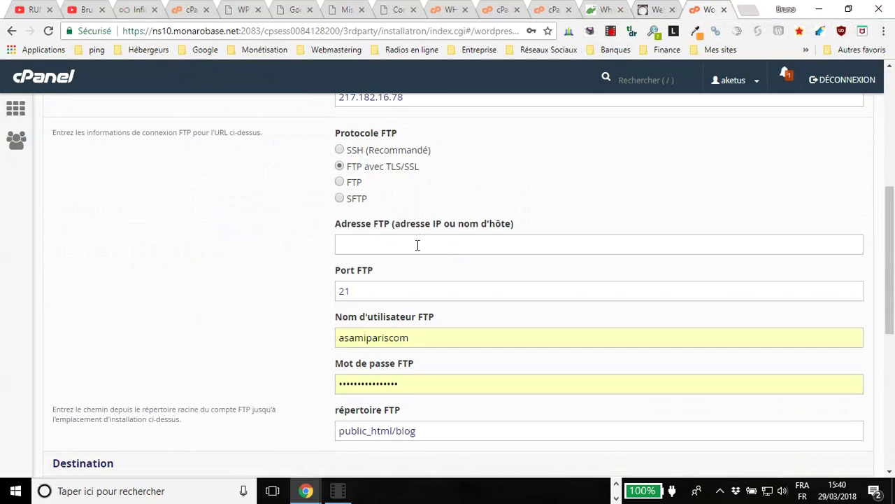
Find the source hosting's FTP accounts page and show the FTP client configuration of the web-voyance.fr account
left_click(552, 12)
key("ctrl+Page_Up")
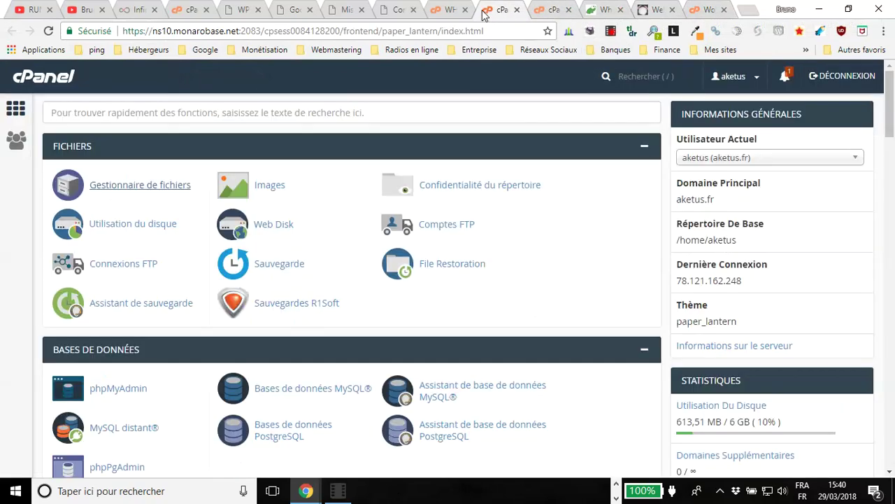
key("ctrl+Page_Up")
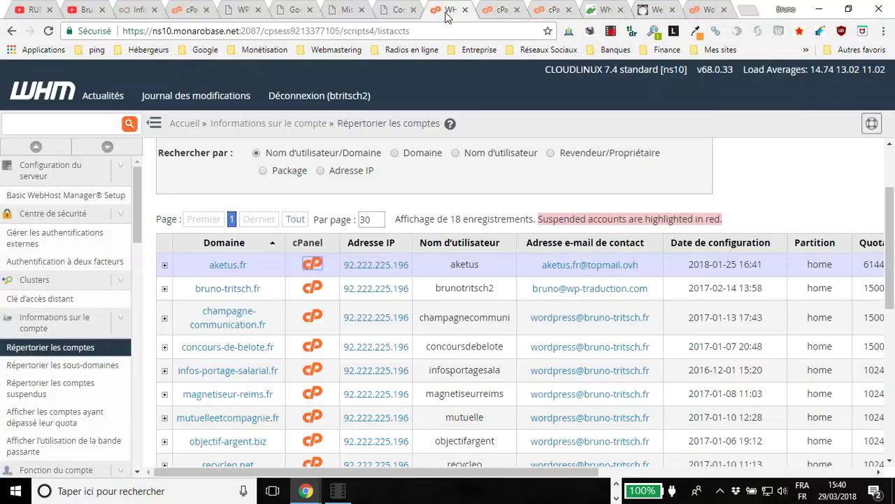
left_click(500, 10)
left_click(443, 11)
left_click(187, 11)
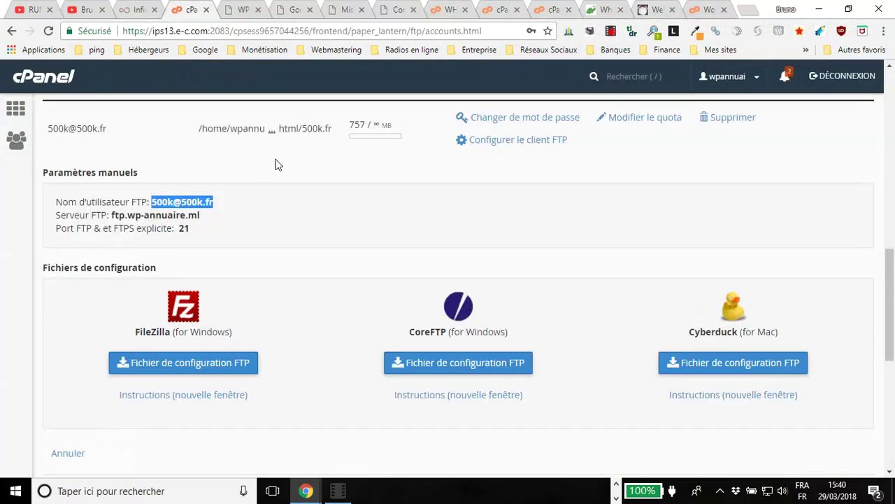
scroll(160, 274, "up", 4)
scroll(145, 282, "down", 3)
scroll(145, 282, "down", 6)
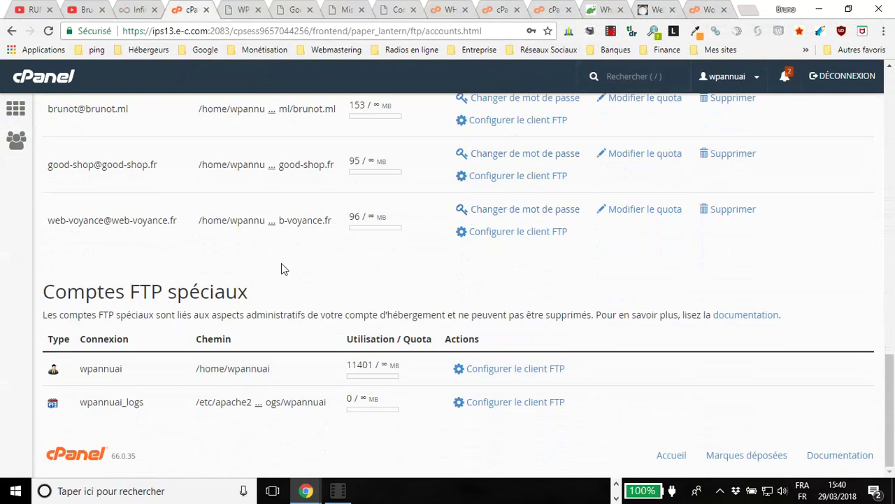
scroll(266, 272, "up", 2)
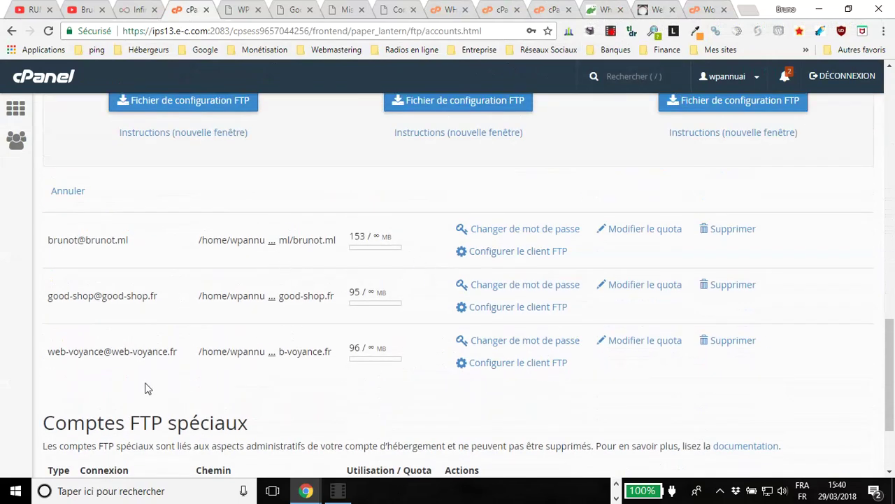
left_click(531, 364)
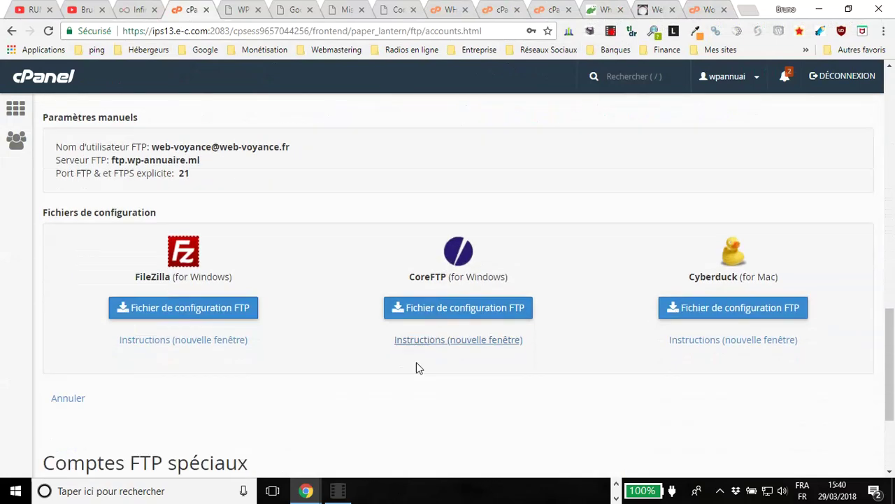
Copy the FTP server name ftp.wp-annuaire.ml from the source hosting's manual settings into the import form's FTP address
scroll(418, 367, "up", 3)
mouse_move(115, 341)
left_mouse_down()
mouse_move(202, 339)
mouse_move(113, 343)
left_mouse_up()
right_click(122, 342)
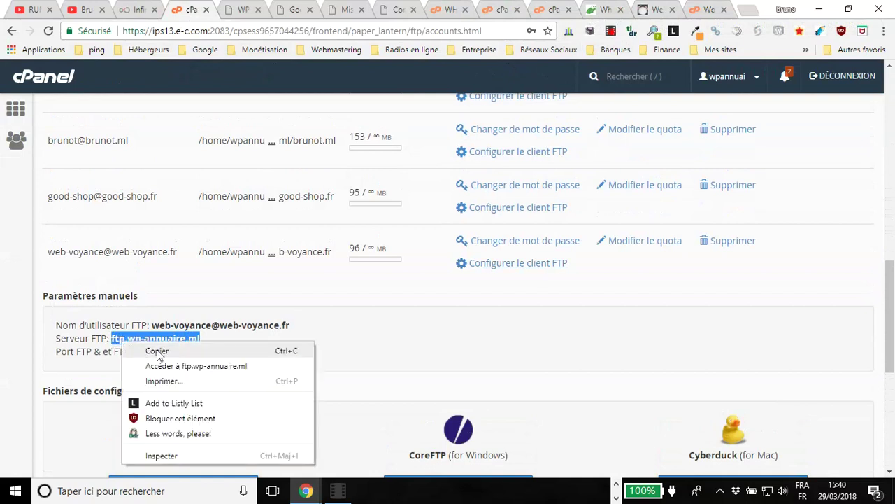
left_click(168, 352)
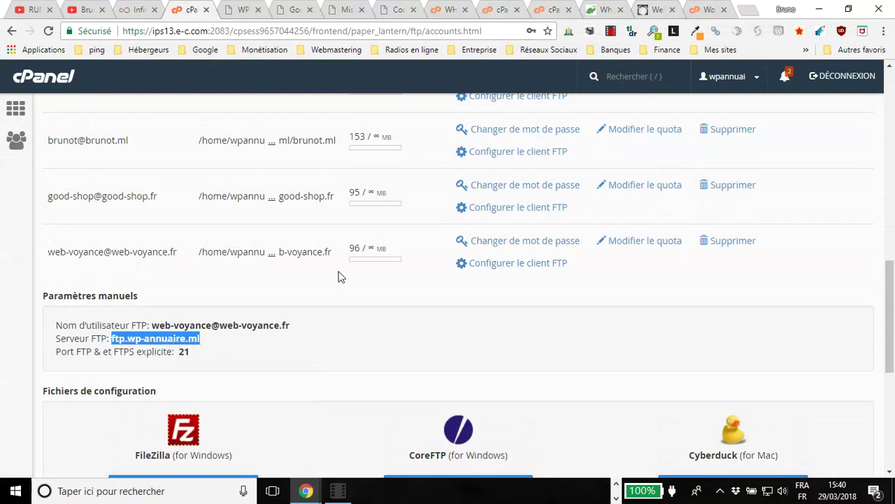
left_click(696, 10)
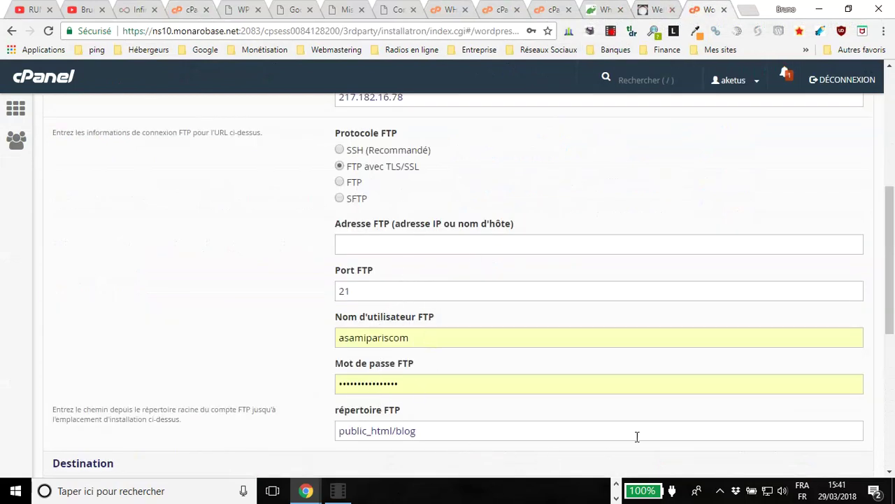
left_click(388, 244)
right_click(391, 242)
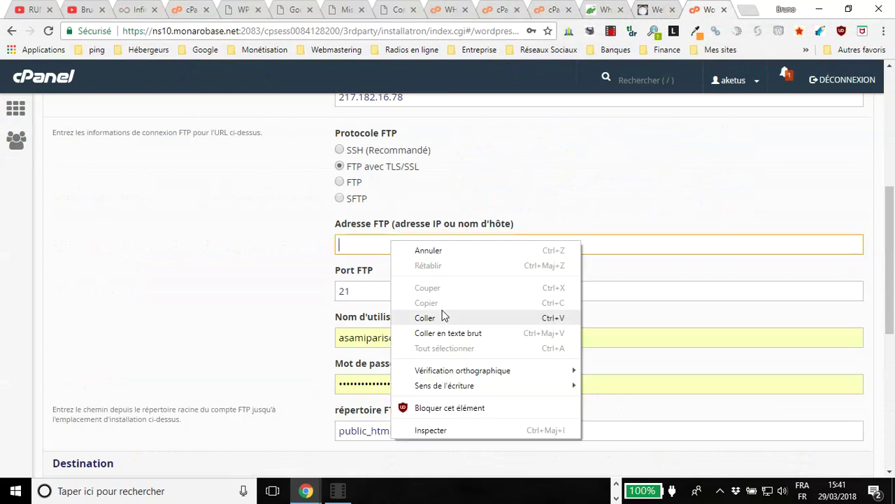
left_click(424, 317)
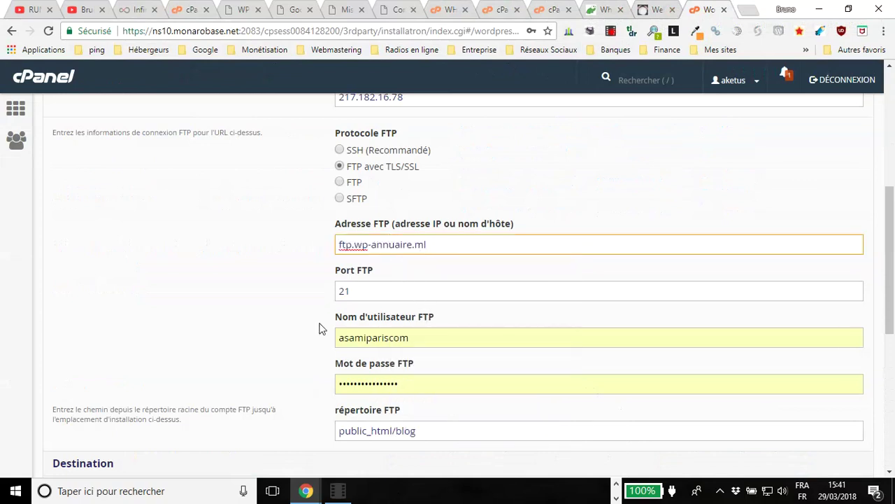
Replace the import source's FTP username with the web-voyance account's username, copied from the source hosting's manual FTP settings
scroll(312, 326, "down", 1)
double_click(420, 272)
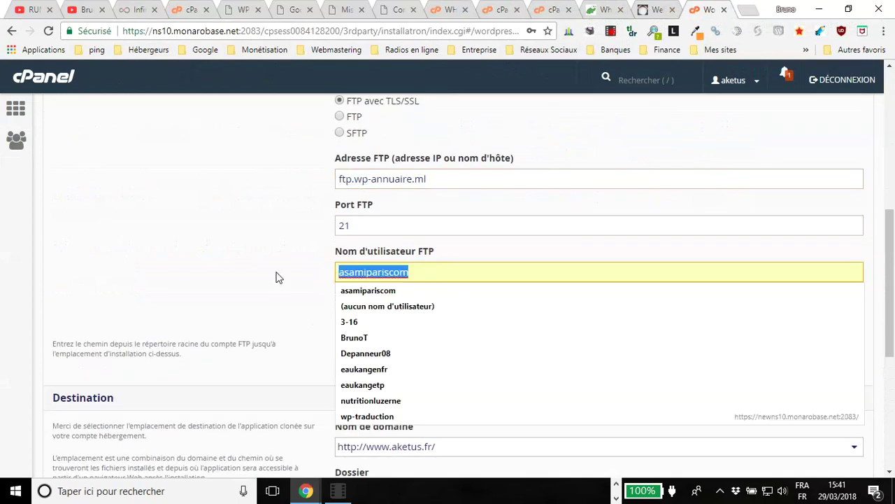
key("BackSpace")
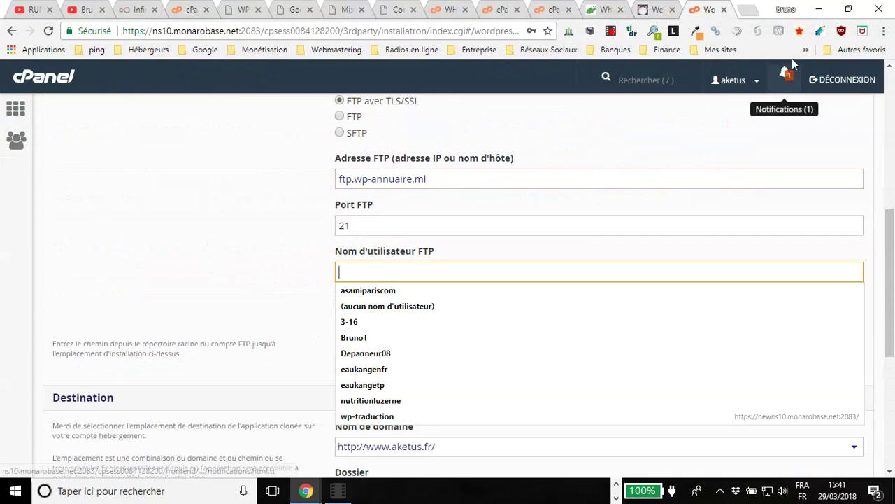
left_click(657, 10)
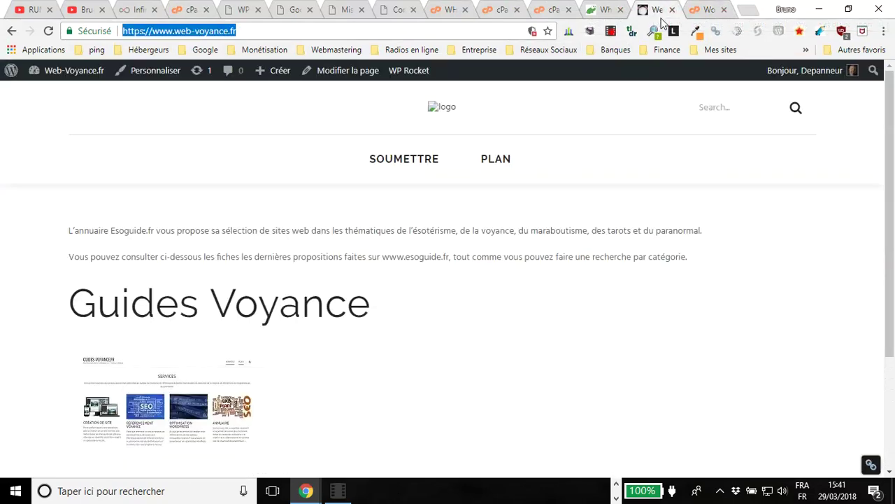
left_click(171, 10)
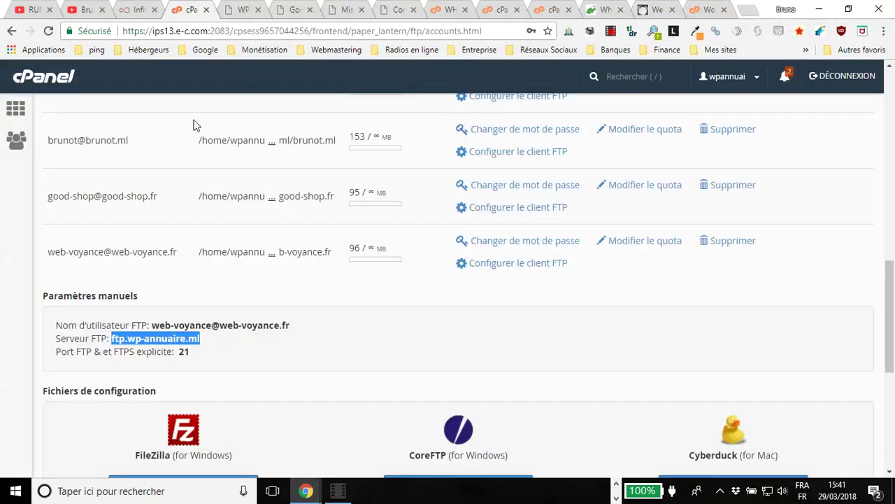
left_click(152, 326)
left_click_drag(152, 325, 289, 340)
right_click(272, 329)
left_click(313, 338)
left_click(161, 326)
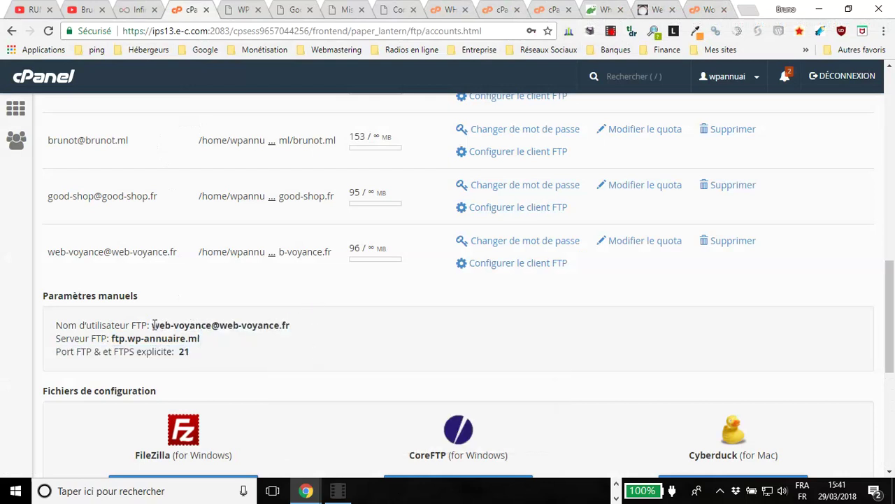
left_click_drag(152, 325, 296, 331)
right_click(266, 325)
left_click(302, 334)
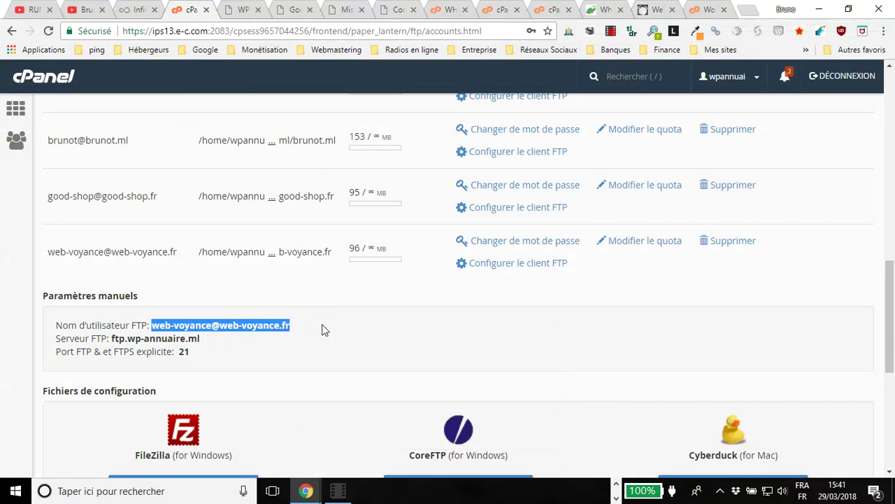
left_click(702, 10)
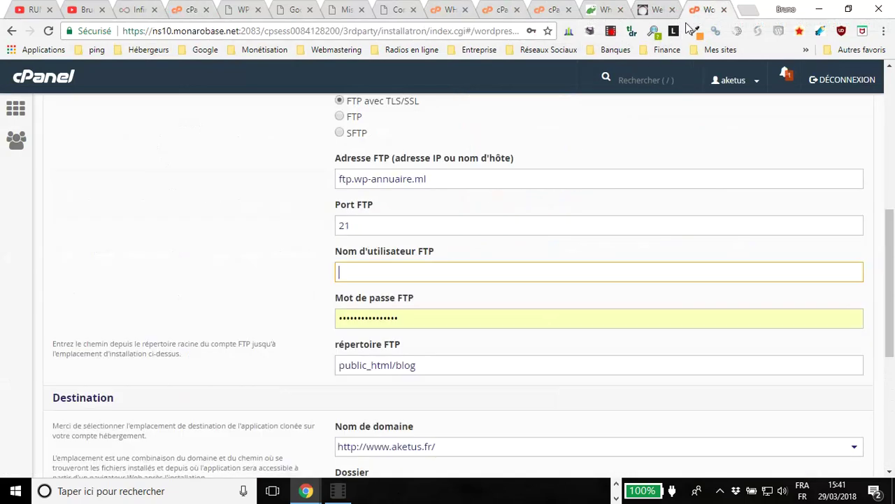
right_click(404, 271)
left_click(446, 344)
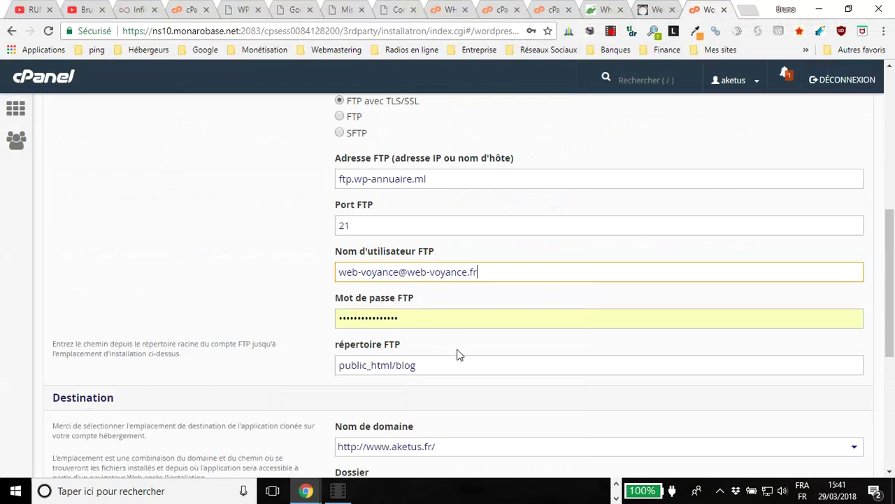
Enter the FTP account's password for the import source and clear its FTP directory
key("Tab")
type("****")
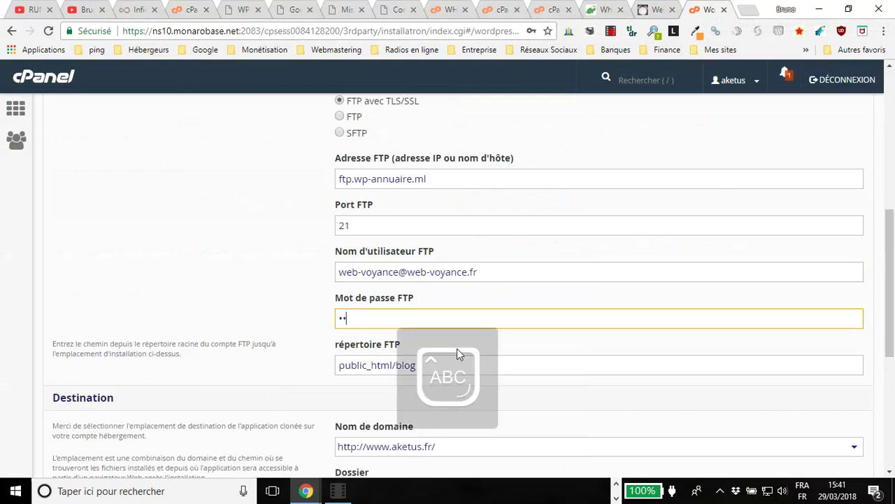
type("*")
key("Caps_Lock")
type("*****")
key("Tab")
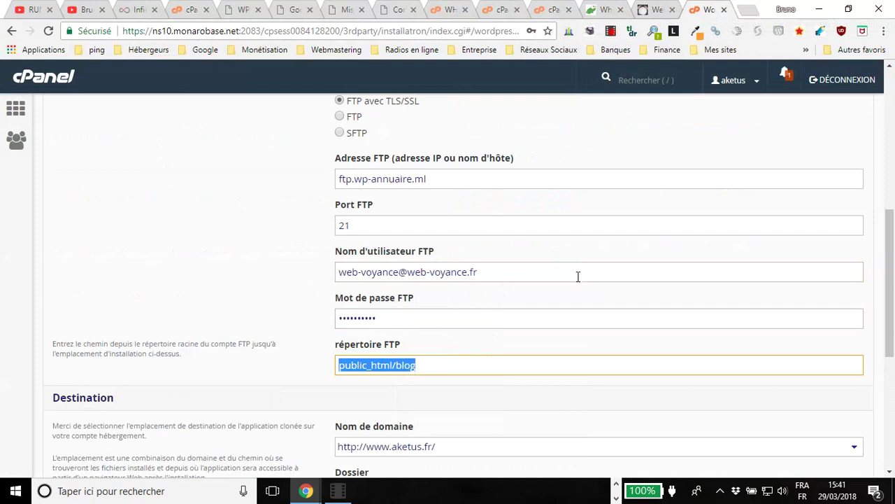
key("BackSpace")
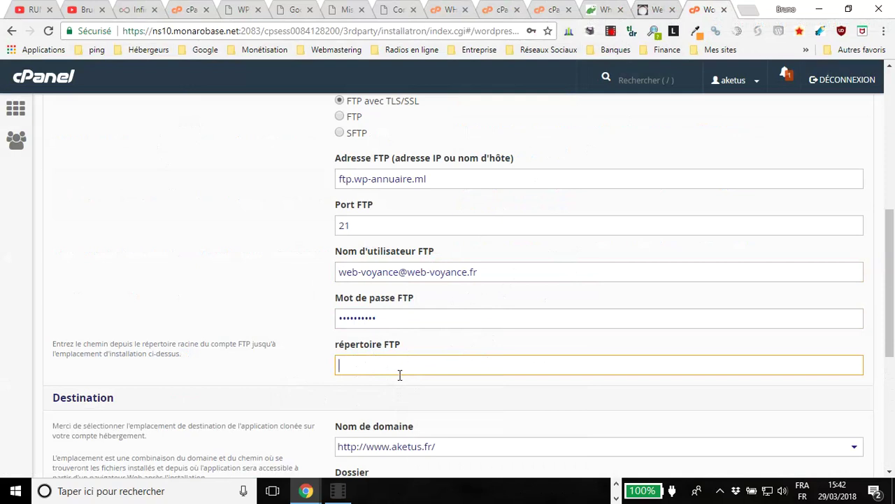
Review the import's destination settings and available domains, and check the address of the open source site
scroll(427, 298, "down", 1)
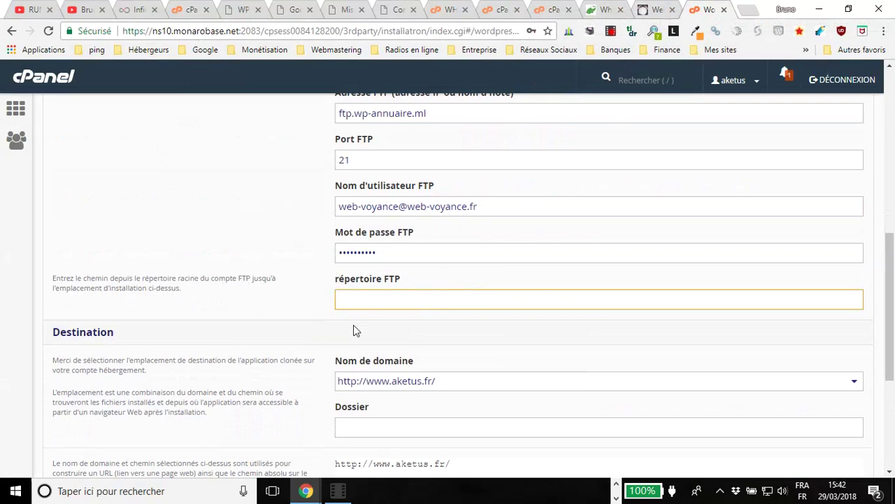
scroll(360, 319, "down", 2)
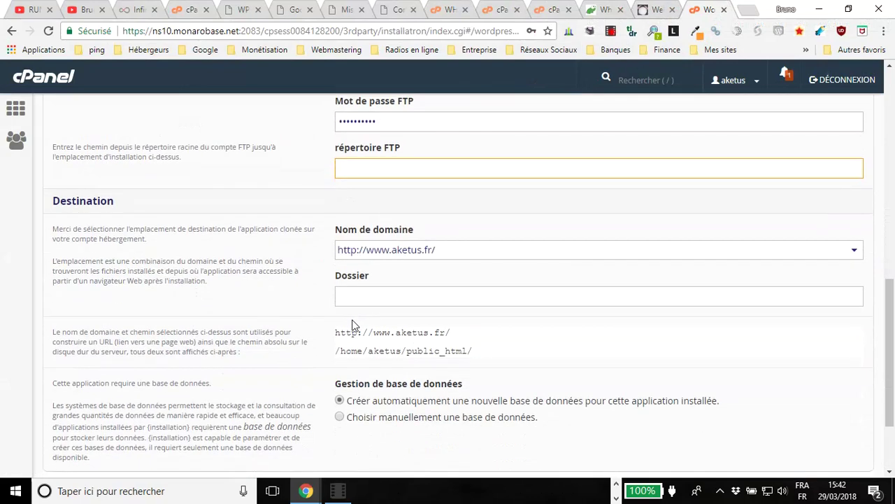
scroll(352, 327, "down", 1)
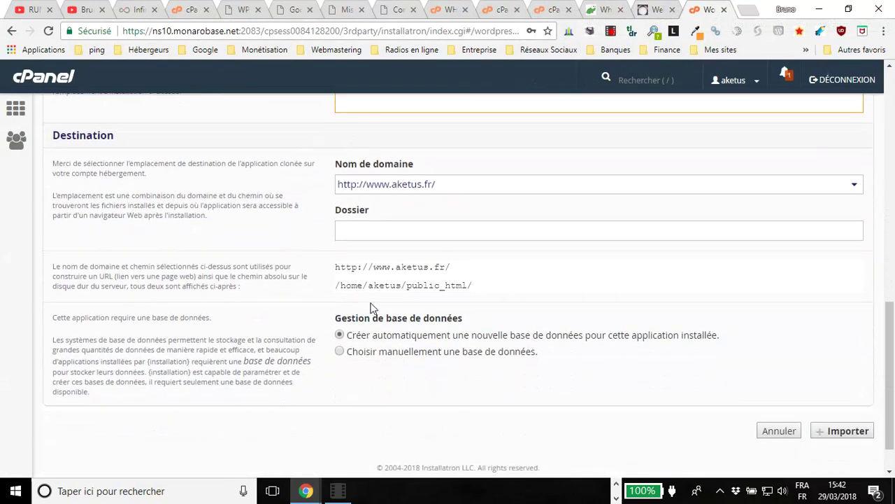
left_click(460, 189)
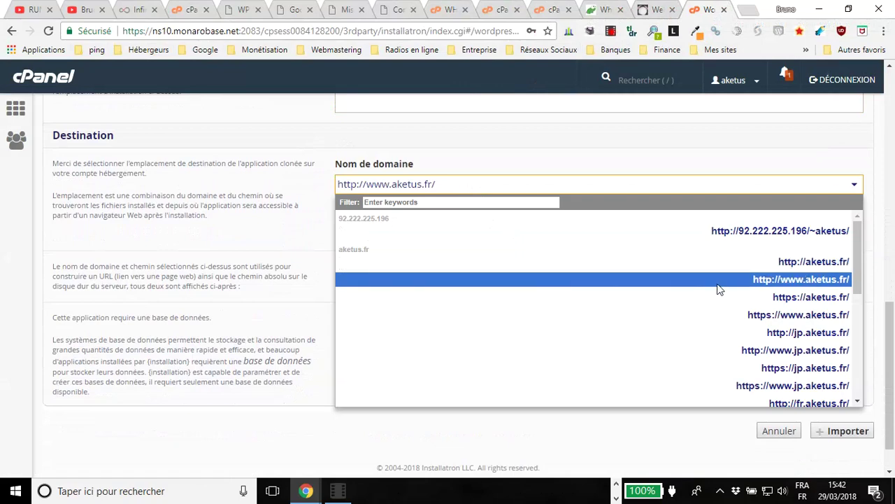
left_click(596, 11)
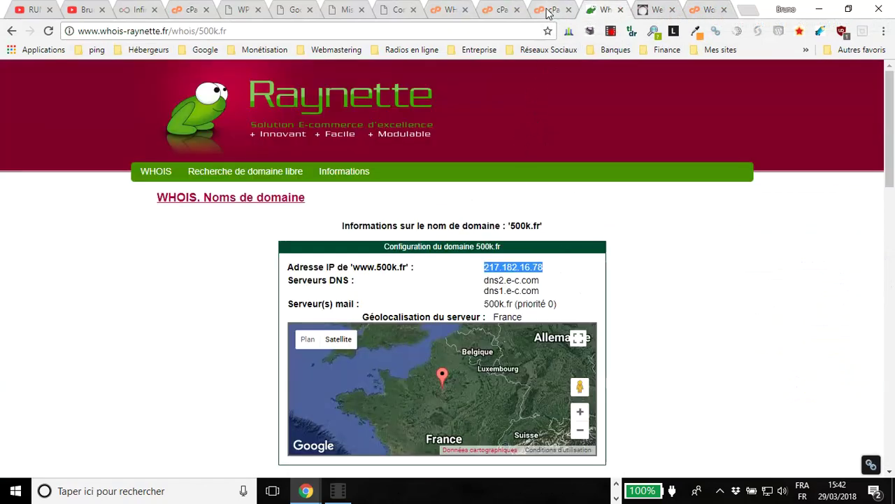
left_click(654, 10)
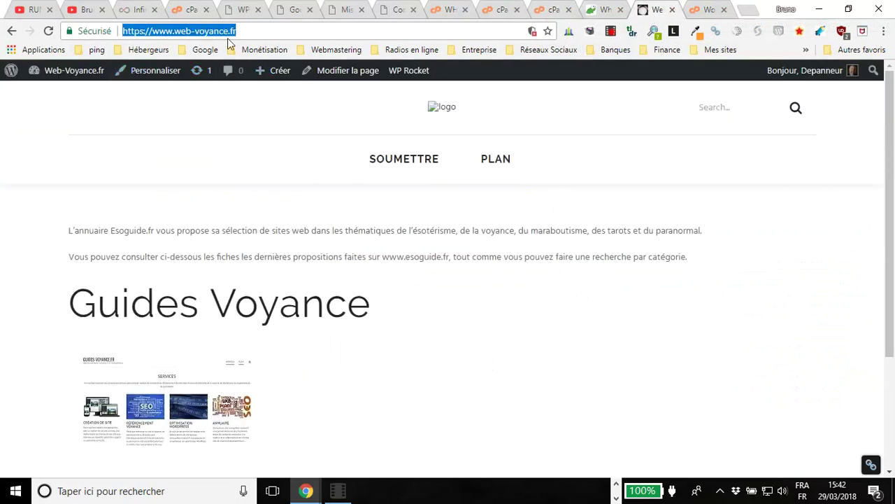
left_click(707, 10)
left_click(741, 161)
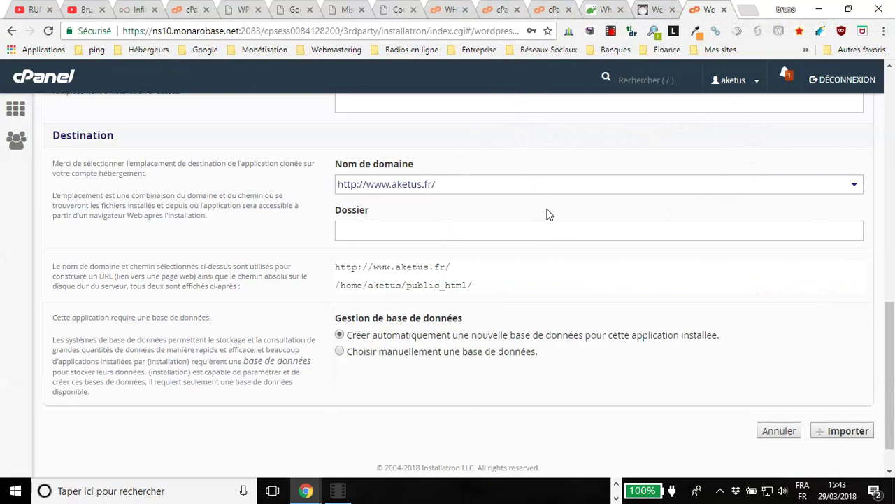
left_click(510, 193)
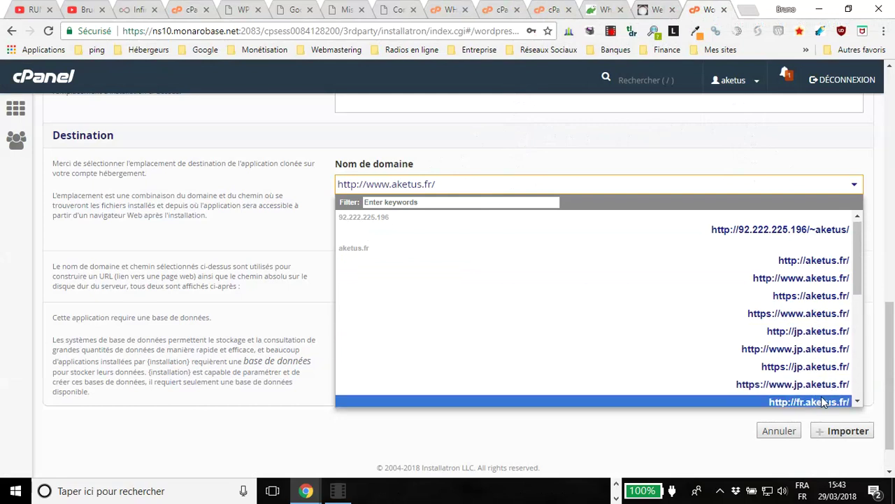
left_click(516, 184)
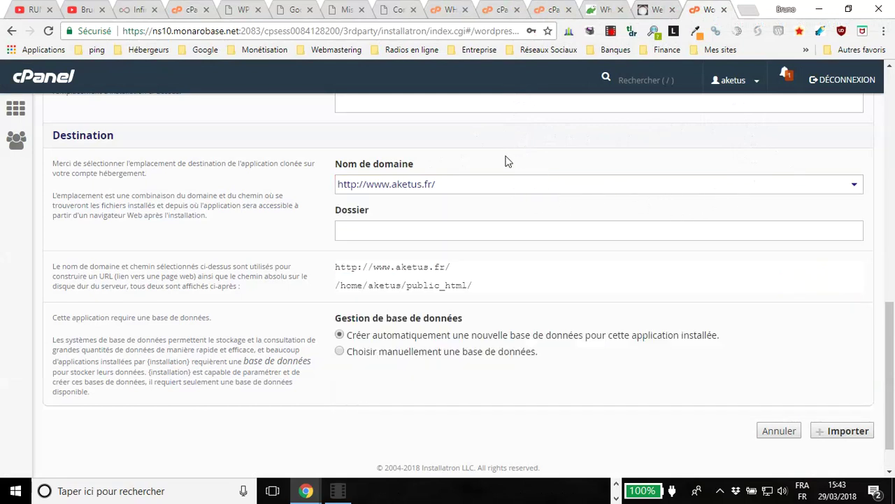
left_click(675, 189)
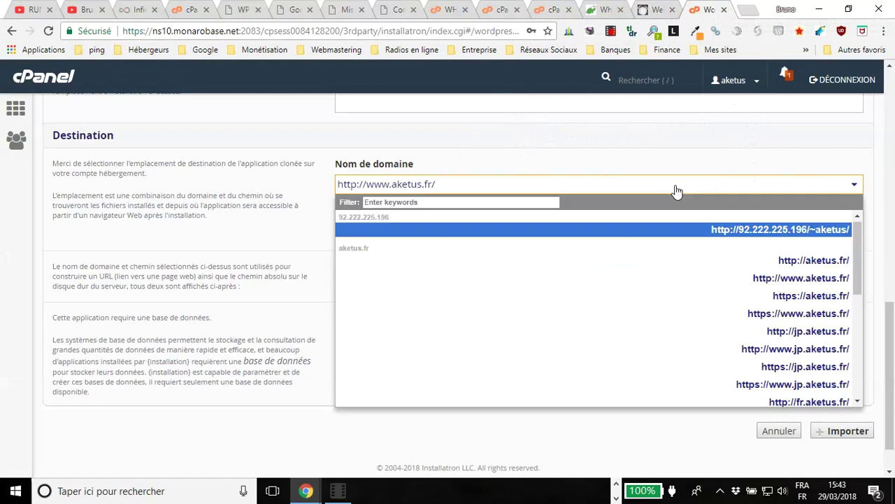
scroll(752, 280, "down", 6)
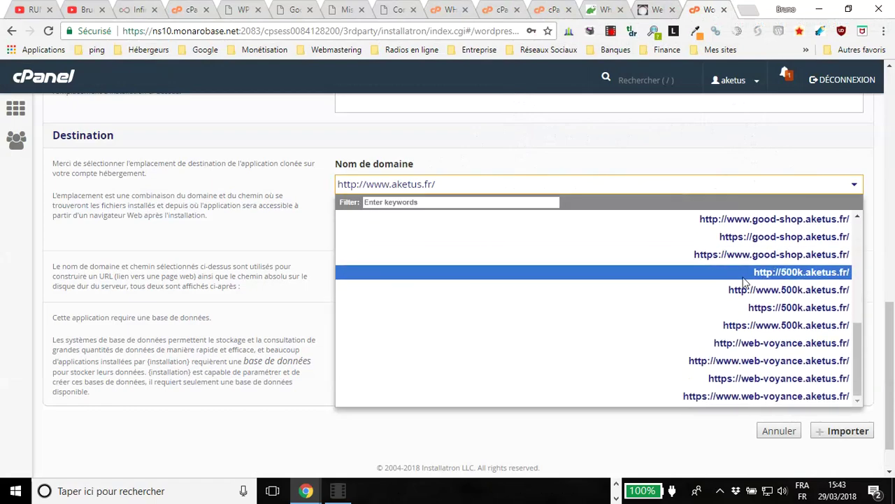
scroll(745, 283, "down", 1)
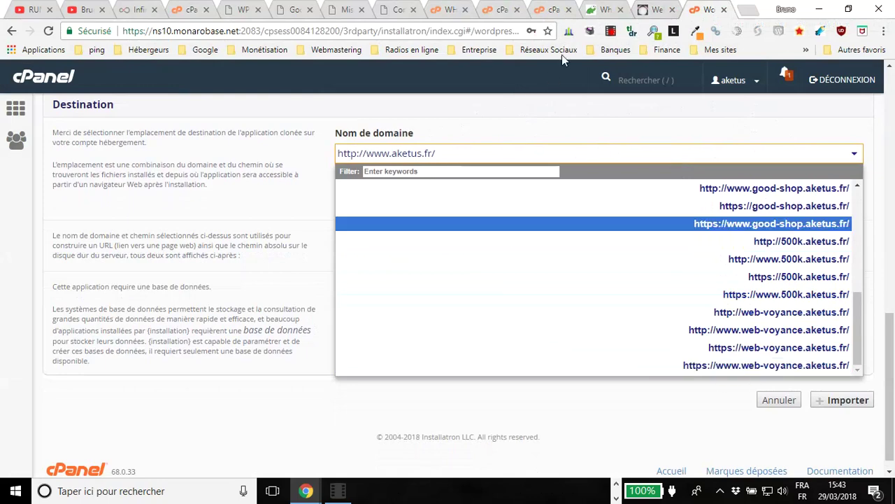
left_click(652, 10)
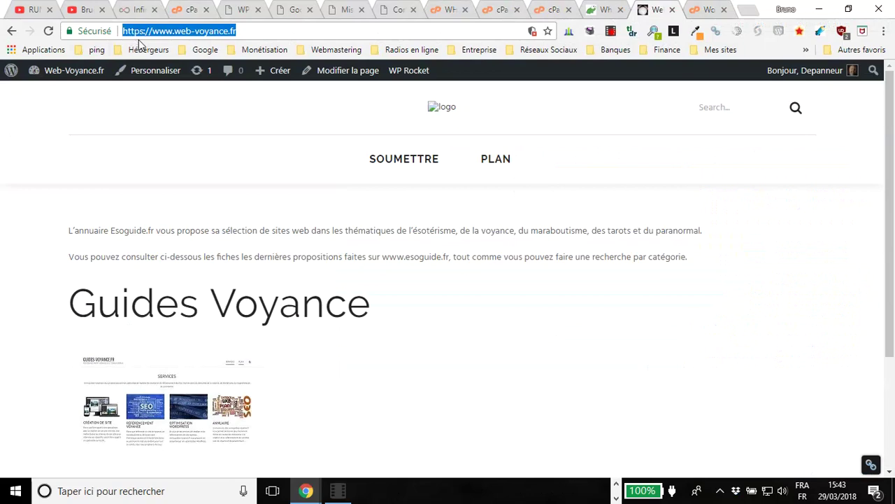
left_click(703, 10)
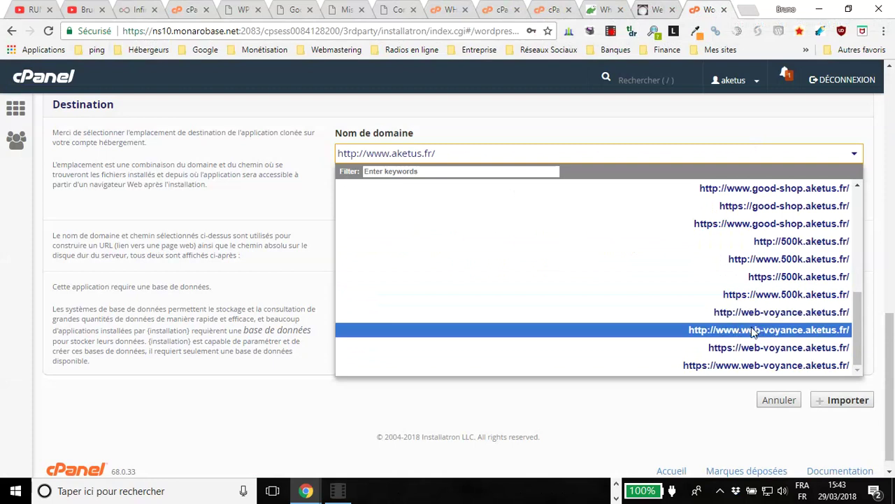
left_click(718, 368)
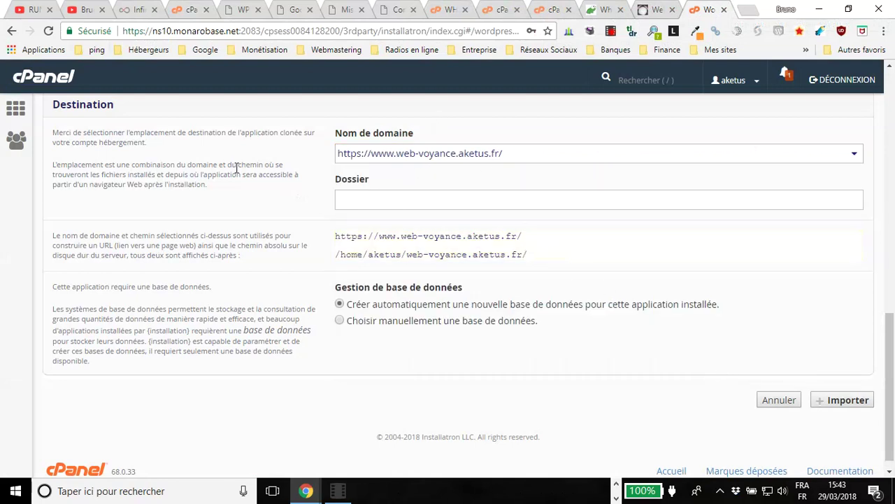
Start the import with an empty destination folder and find the web-voyance.aketus.fr import's progress among the installed applications
left_click(402, 203)
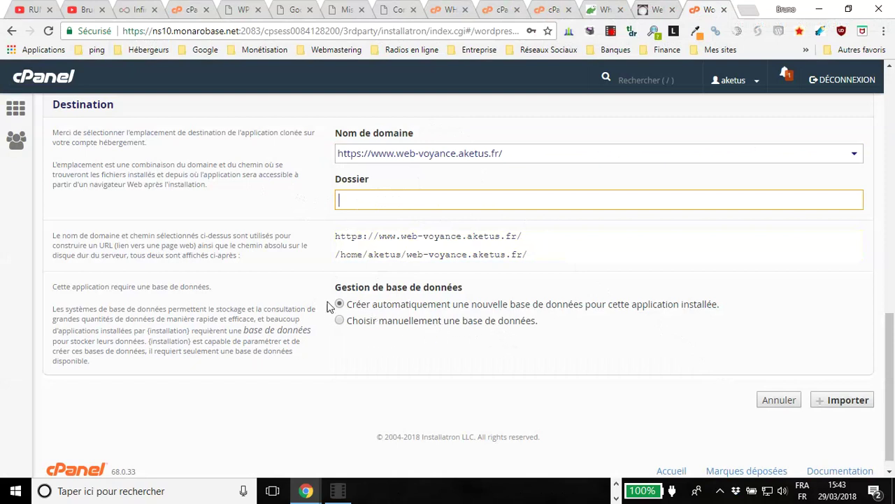
left_click(859, 401)
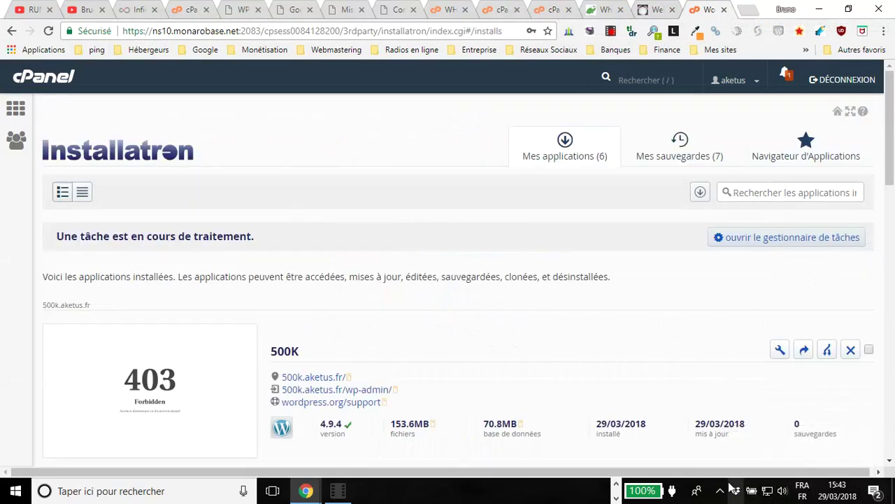
scroll(648, 375, "down", 3)
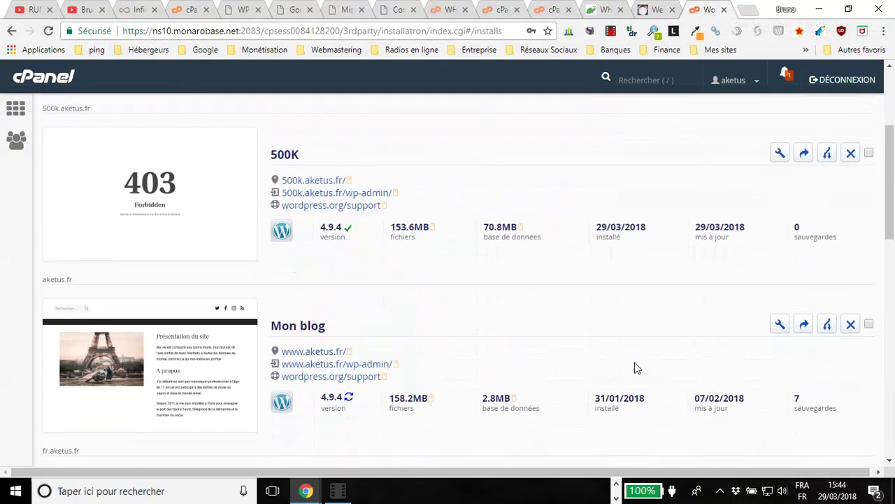
scroll(626, 363, "down", 10)
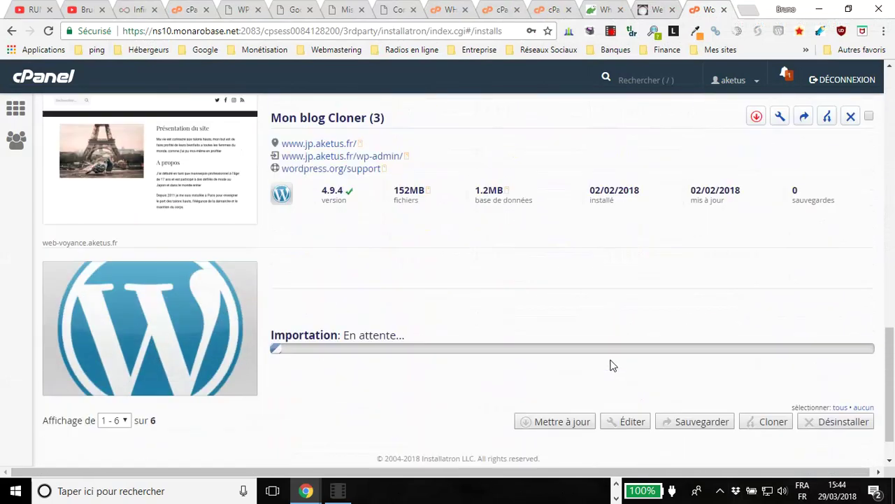
scroll(610, 365, "down", 1)
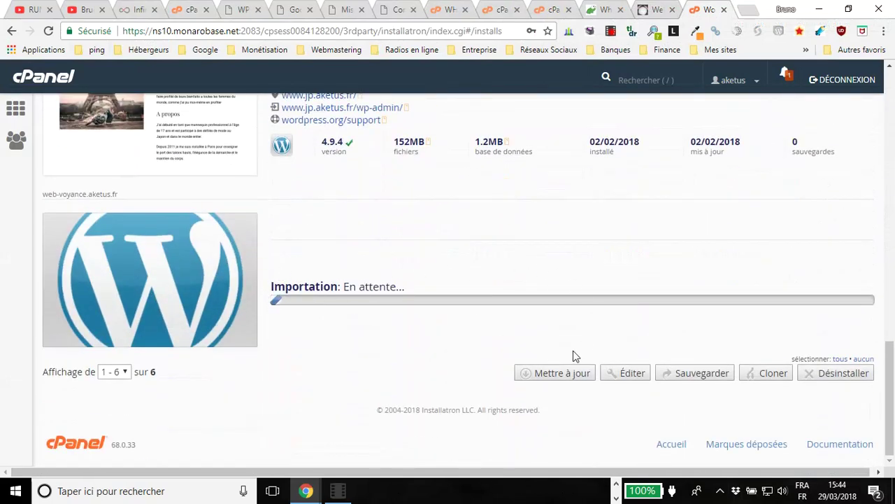